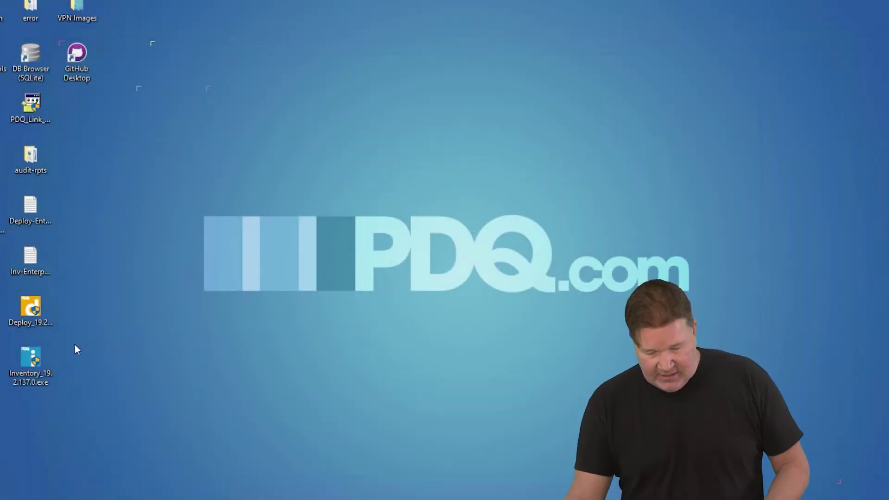
# - Launch the Inventory_19.2.137.0.exe installer from the desktop
pyautogui.doubleClick(29, 365)
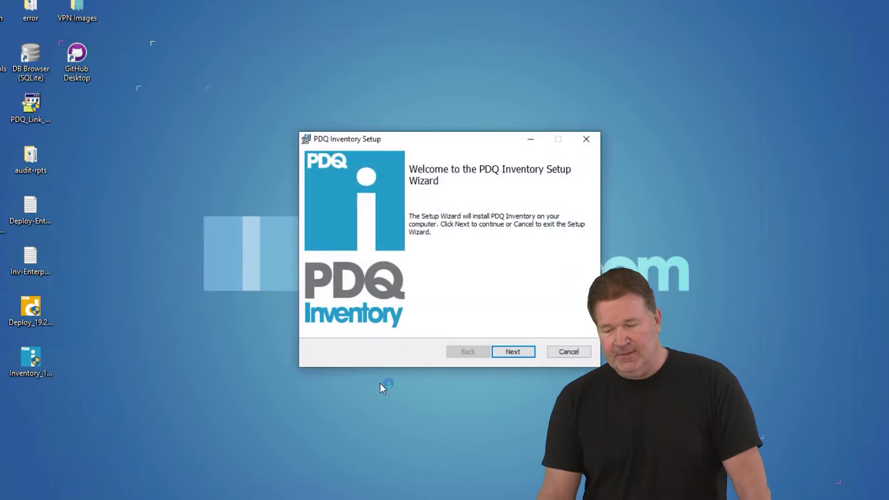
# - Accept the license terms, install PDQ Inventory to the default folder, and launch it on finish
pyautogui.click(525, 355)
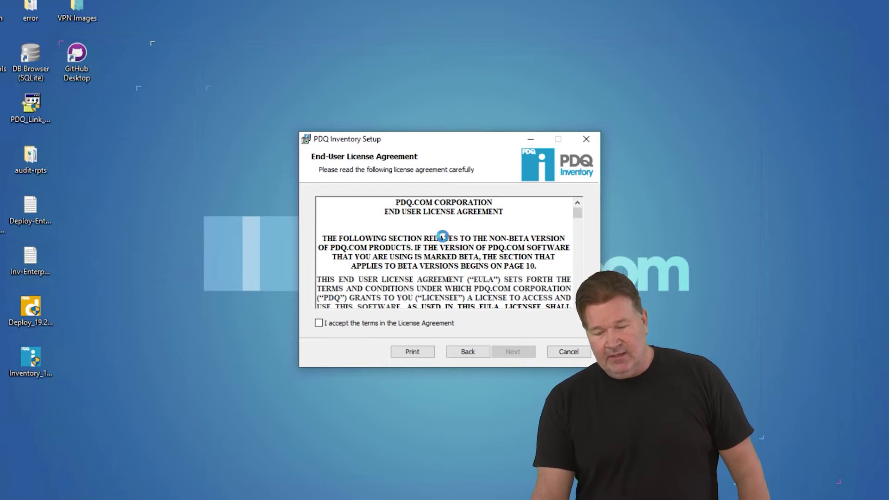
pyautogui.scroll(-10, 442, 236)
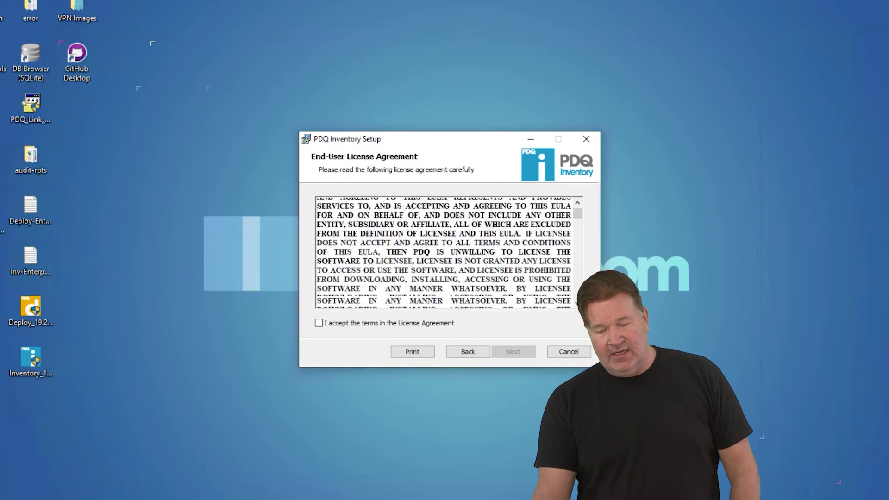
pyautogui.click(320, 324)
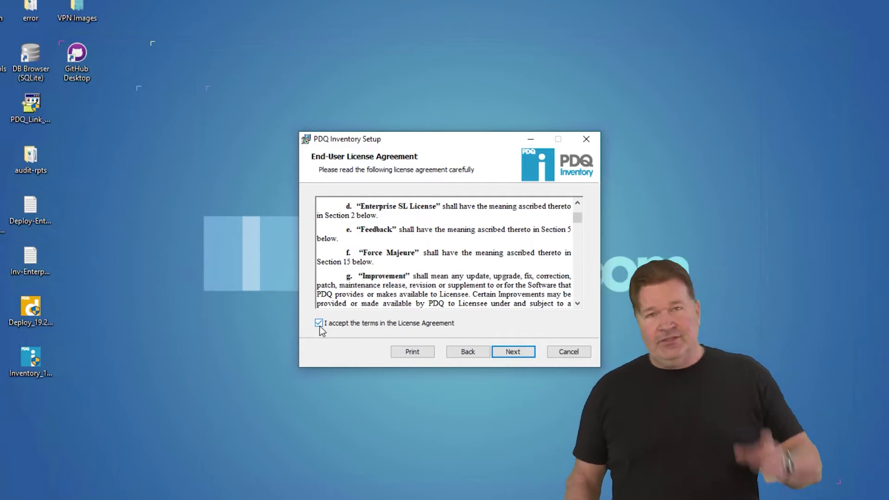
pyautogui.click(524, 355)
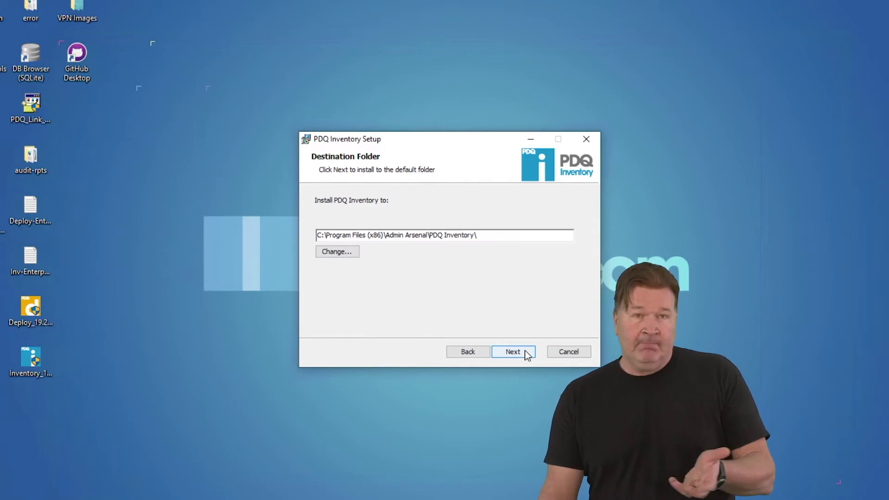
pyautogui.click(528, 356)
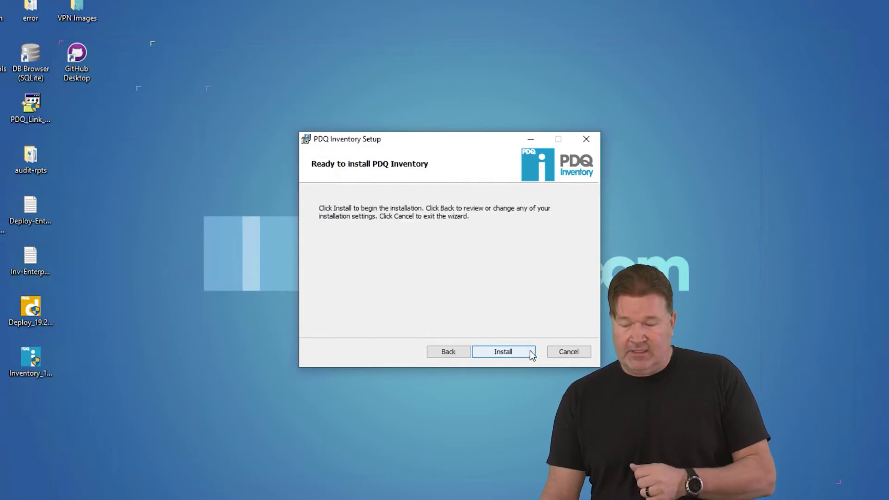
pyautogui.click(504, 351)
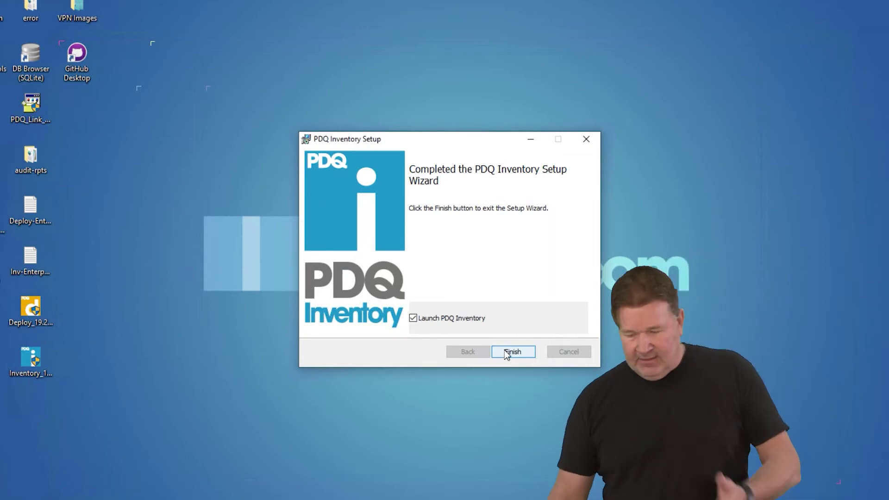
pyautogui.click(515, 352)
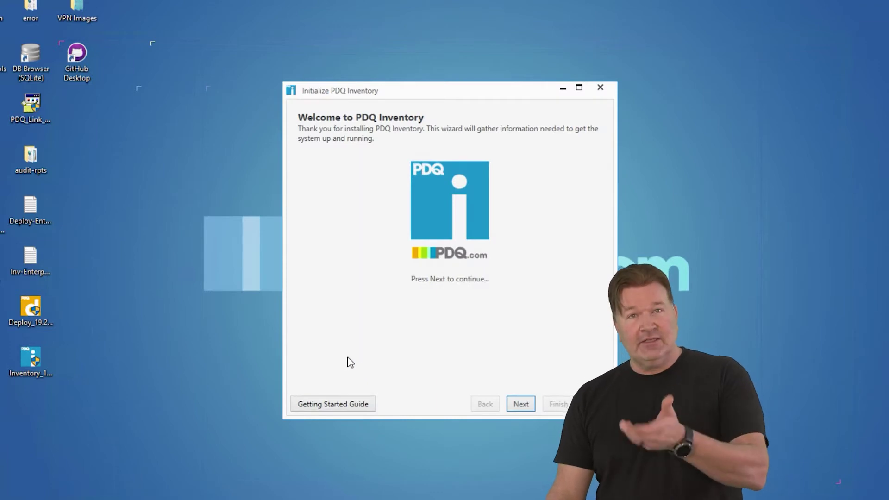
# - Activate Enterprise mode with the Desktop\Inv-Enterprise.txt license file
pyautogui.click(521, 404)
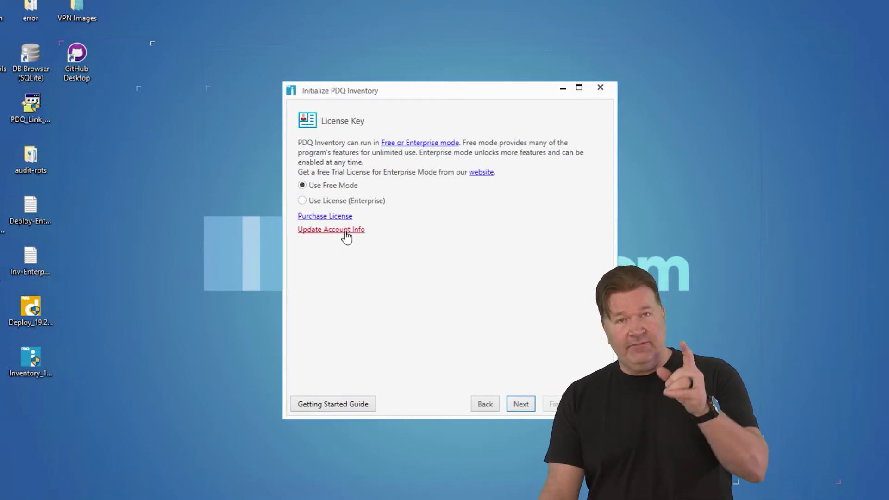
pyautogui.click(303, 200)
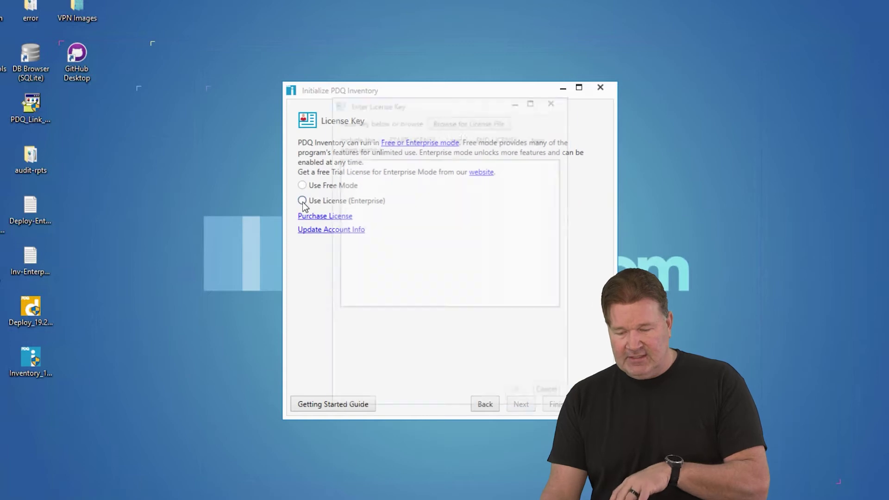
pyautogui.click(475, 123)
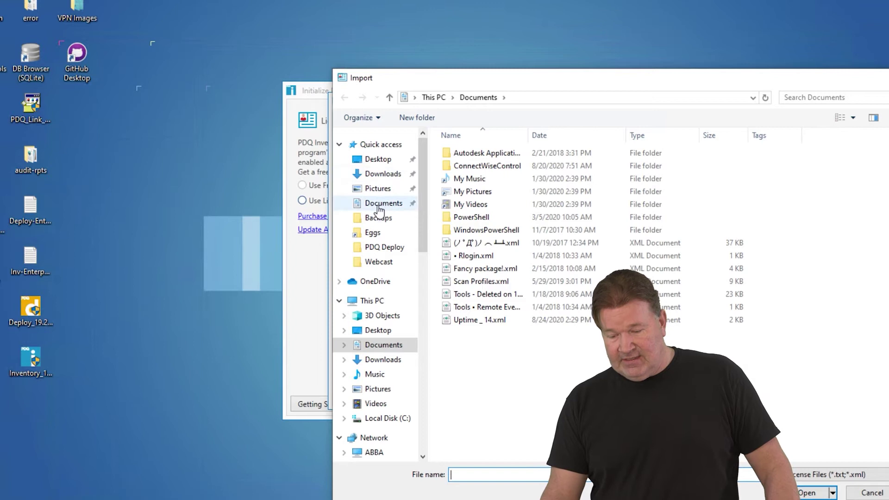
pyautogui.click(376, 159)
pyautogui.click(480, 270)
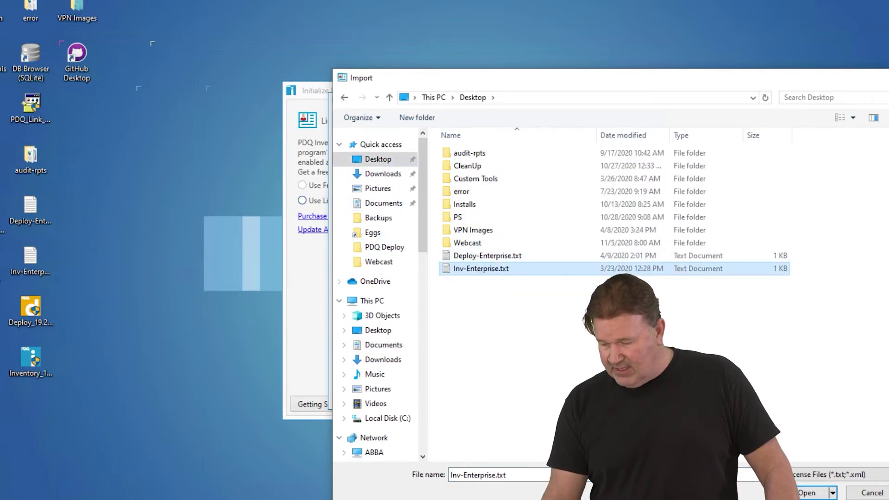
pyautogui.press('Return')
pyautogui.click(517, 395)
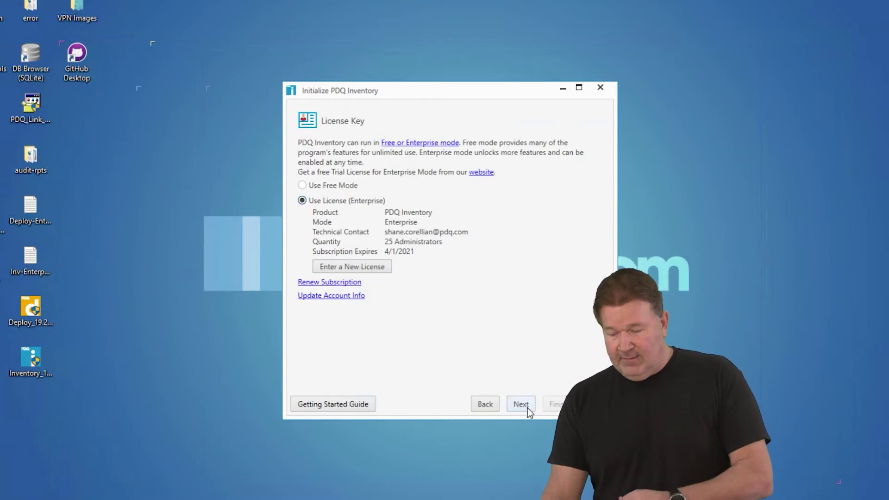
pyautogui.click(521, 405)
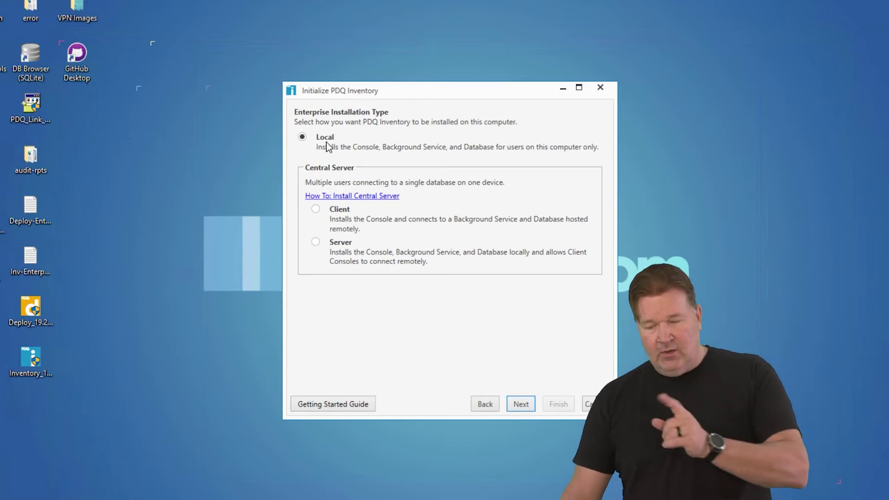
# - Keep the Local installation type, enter the administrator password for scanning credentials, and finish the wizard
pyautogui.click(522, 404)
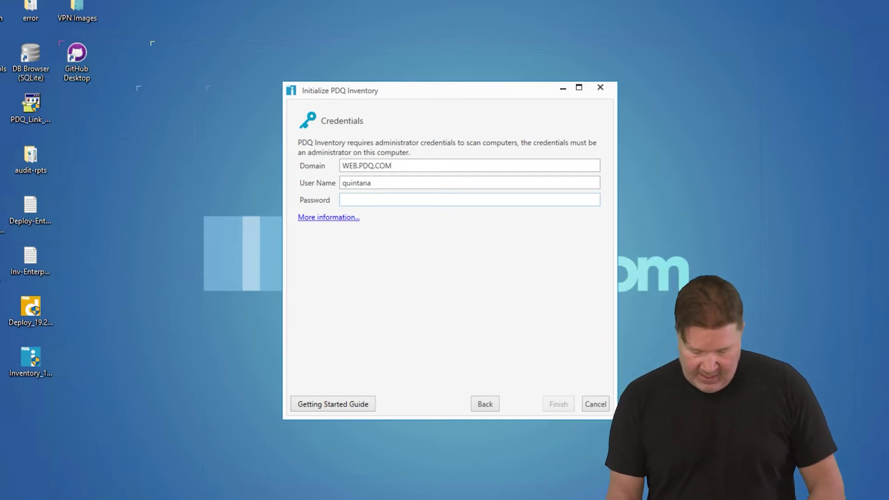
pyautogui.write('•')
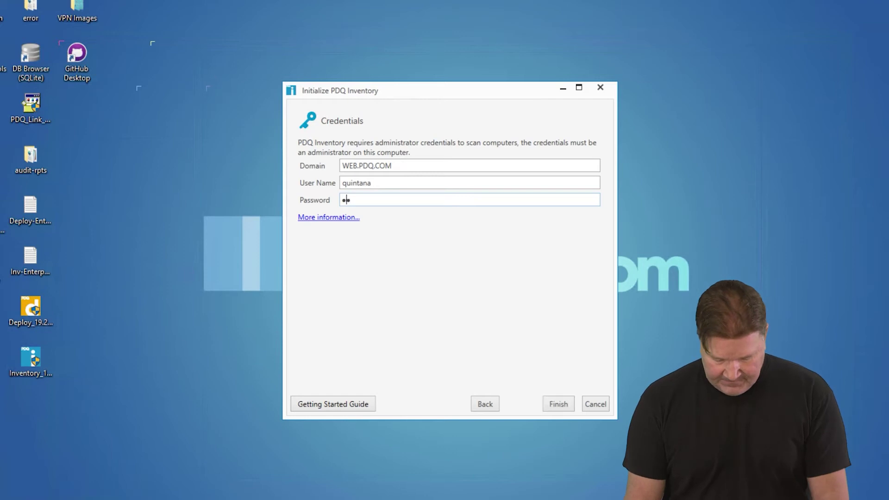
pyautogui.write('••••••••••••')
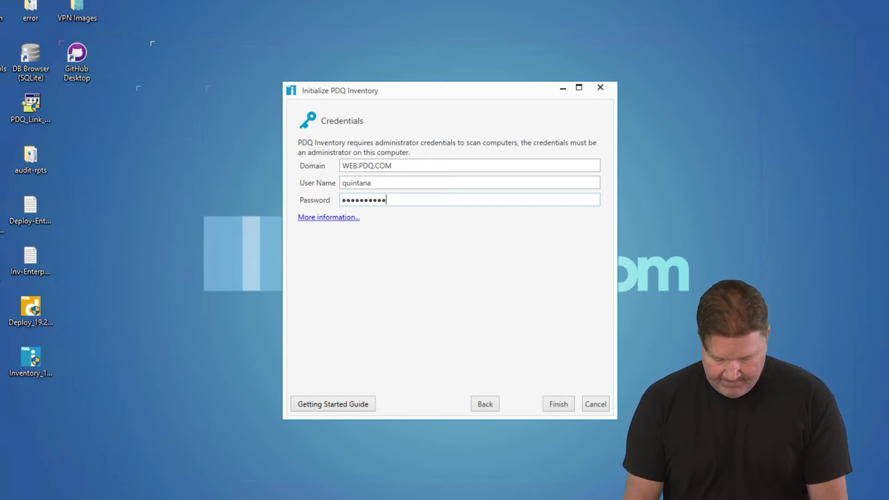
pyautogui.write('•••')
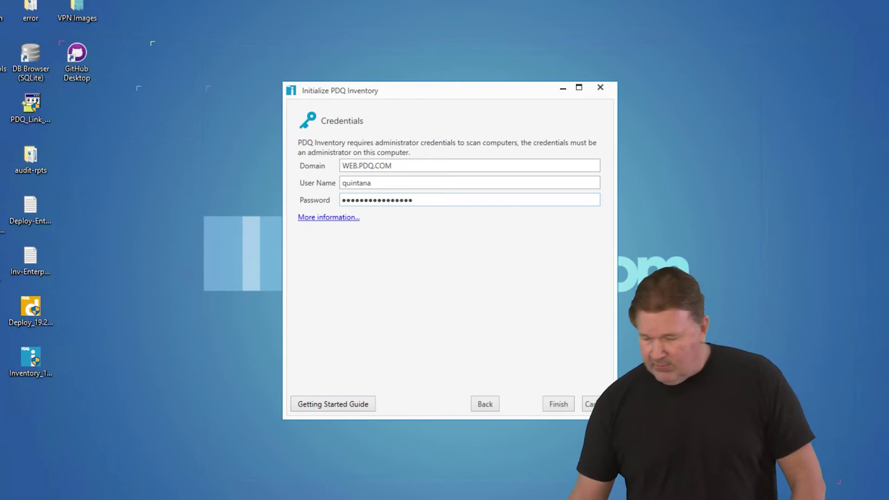
pyautogui.click(561, 404)
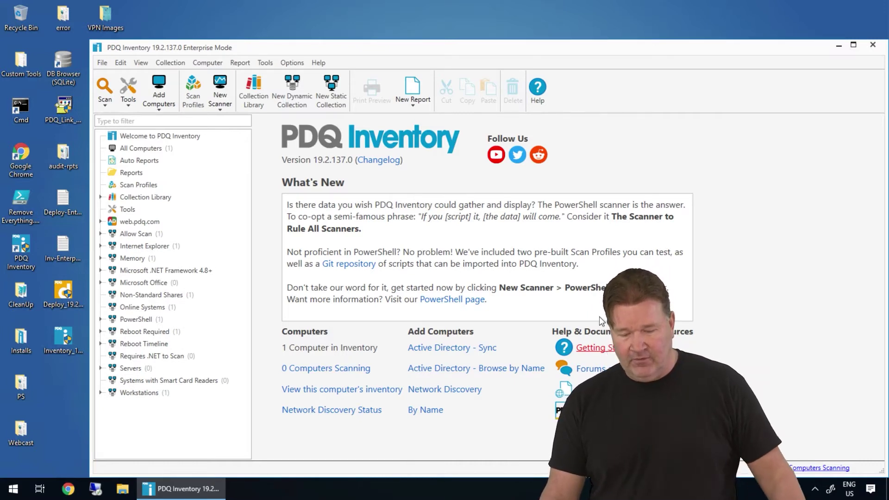
# - List All Computers and review GUINNESS's installed applications in its details window, then close it
pyautogui.click(148, 150)
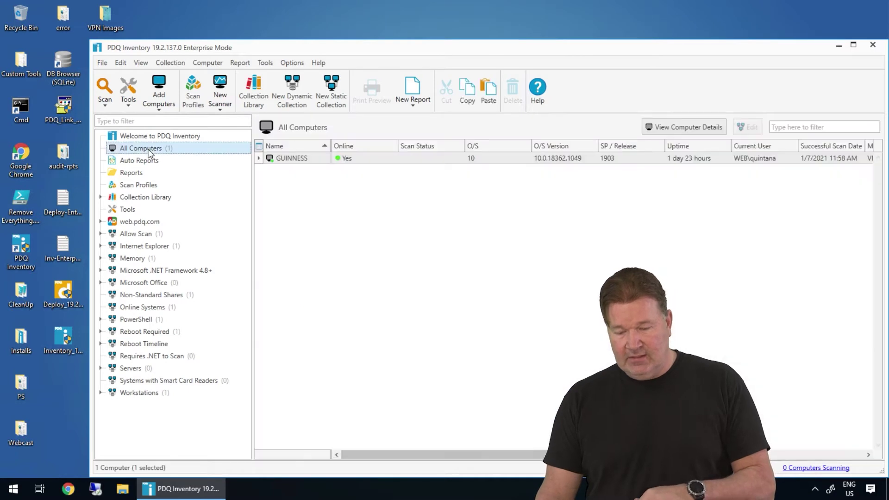
pyautogui.click(299, 159)
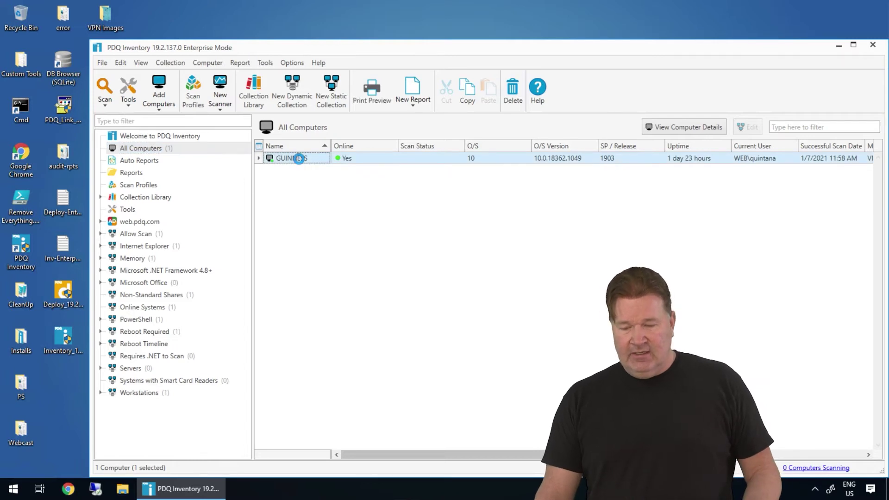
pyautogui.doubleClick(299, 158)
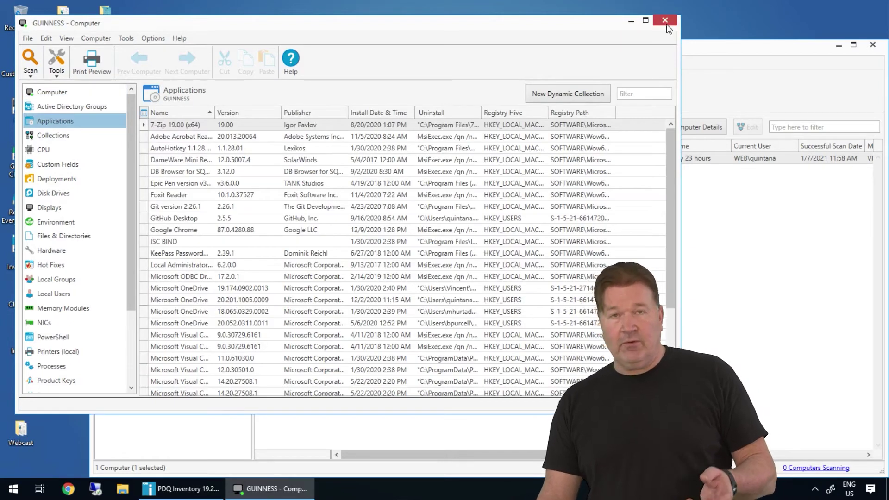
pyautogui.click(665, 21)
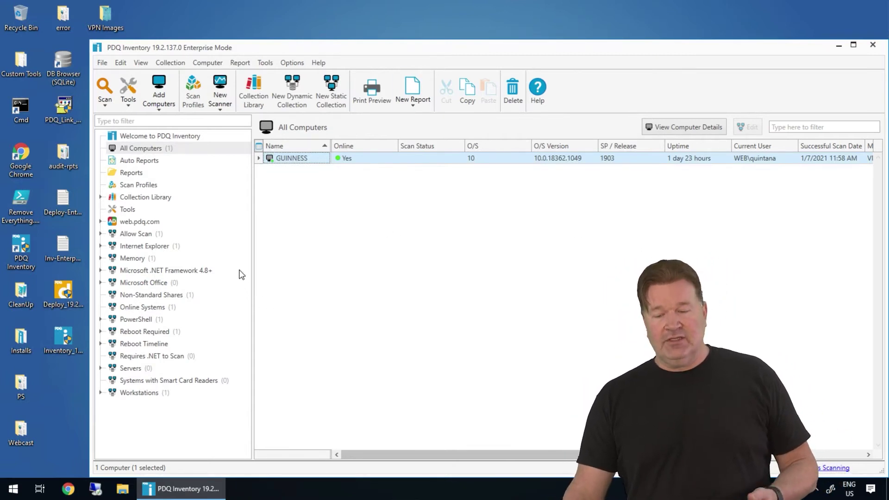
pyautogui.click(203, 63)
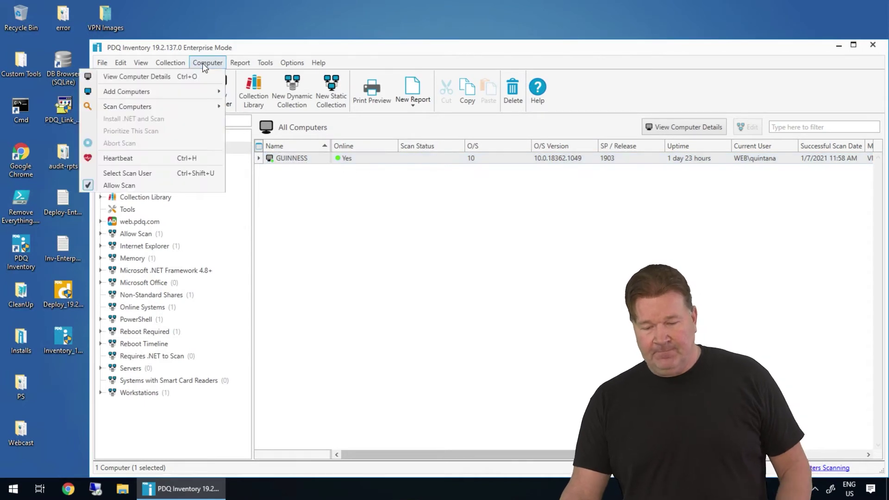
# - Open the Active Directory preferences and enable Auto Sync
pyautogui.moveTo(197, 94)
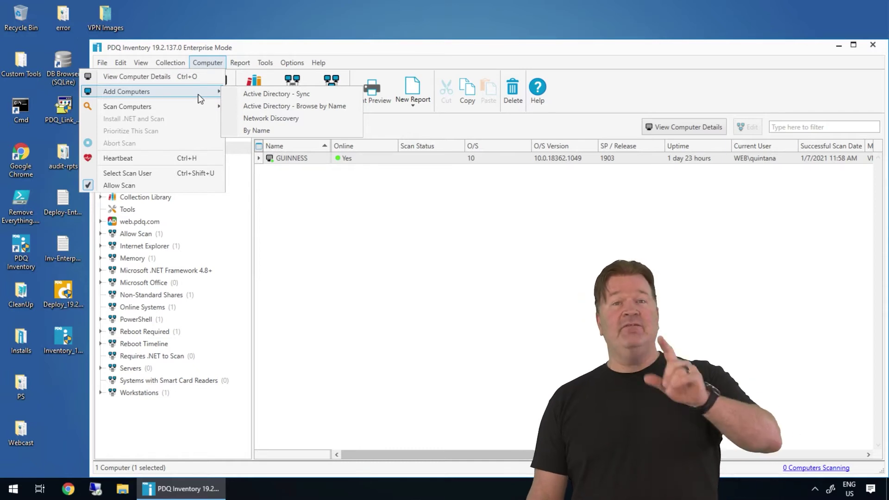
pyautogui.click(263, 95)
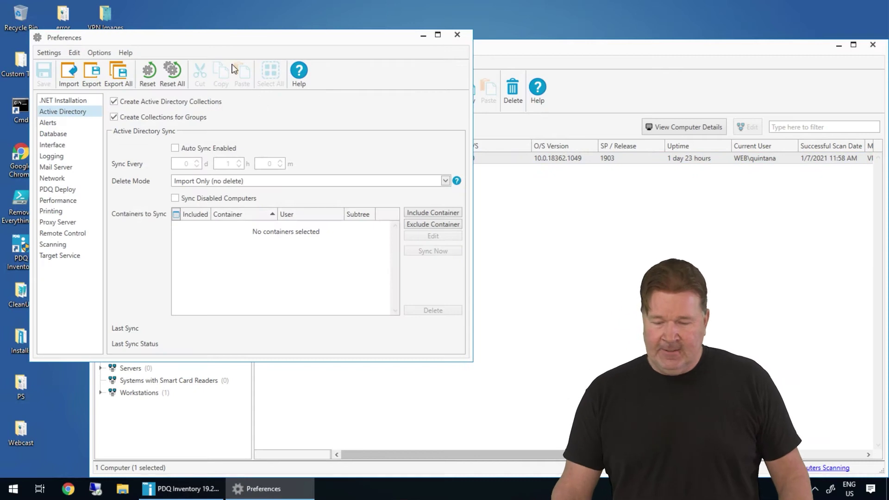
pyautogui.moveTo(248, 41); pyautogui.dragTo(292, 40)
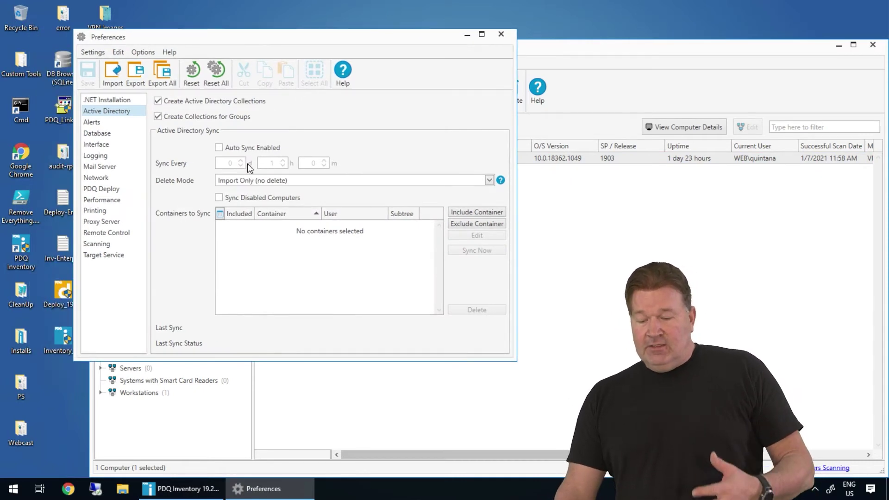
pyautogui.click(222, 147)
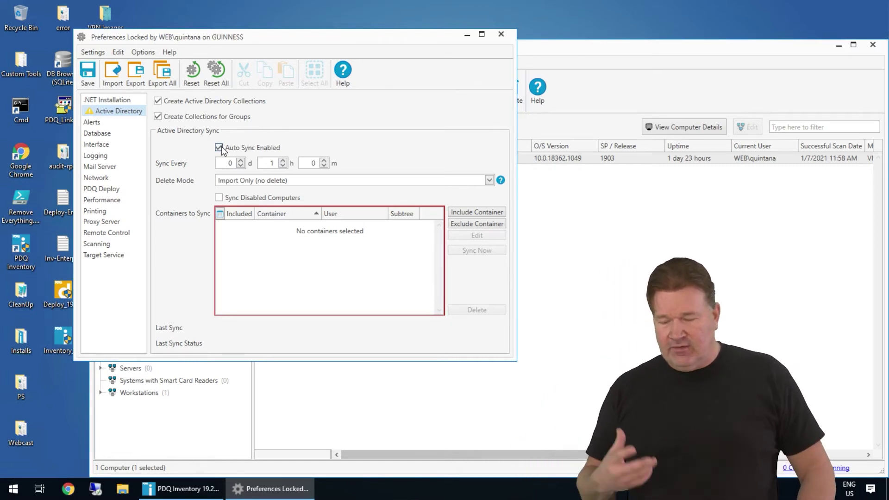
pyautogui.click(241, 161)
pyautogui.click(240, 161)
pyautogui.click(240, 160)
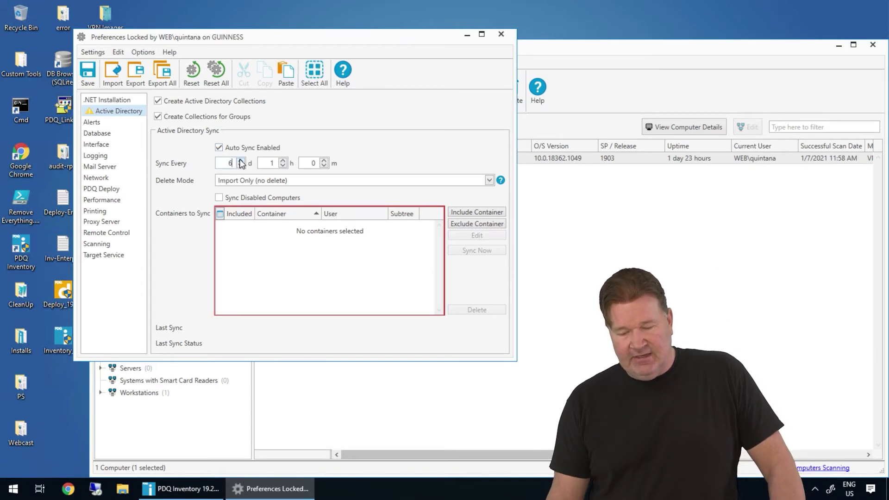
# - Set Delete Mode to Mixed Sync so computers not part of the sync are kept
pyautogui.press('Tab')
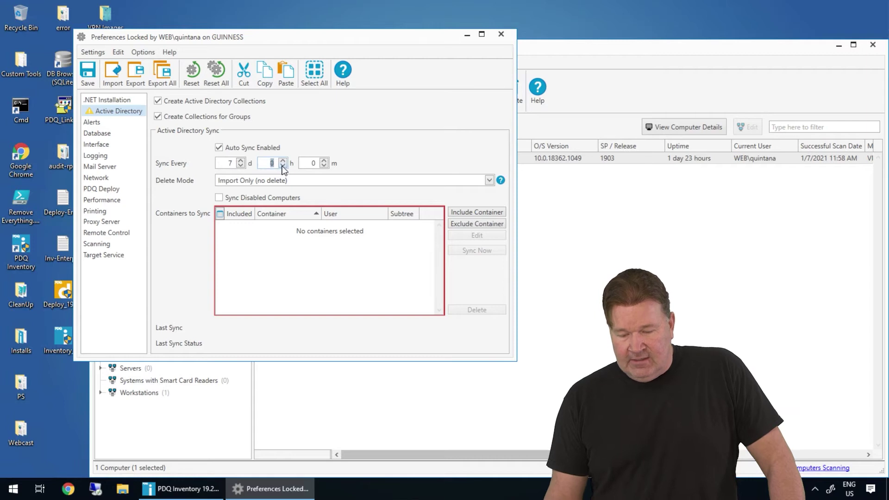
pyautogui.click(280, 181)
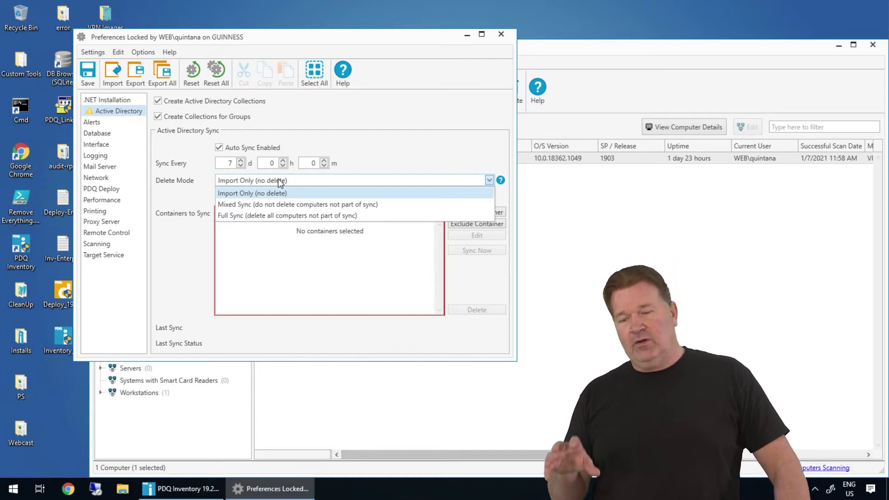
pyautogui.click(280, 206)
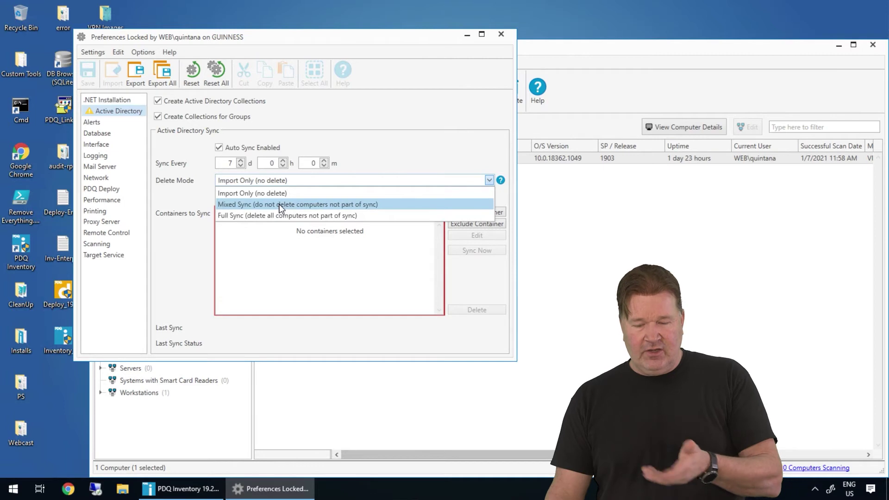
pyautogui.click(281, 205)
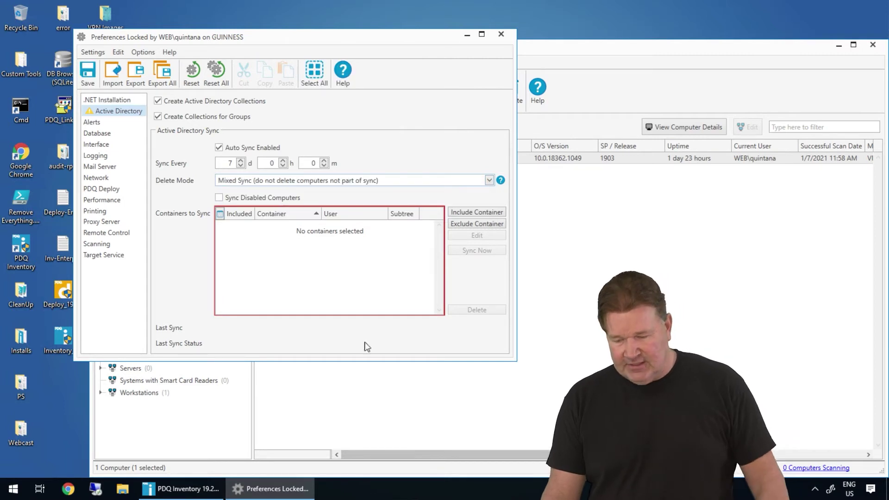
# - Include the WEB.PDQ.COM domain root as a container, save, and sync the 57 computers
pyautogui.click(476, 212)
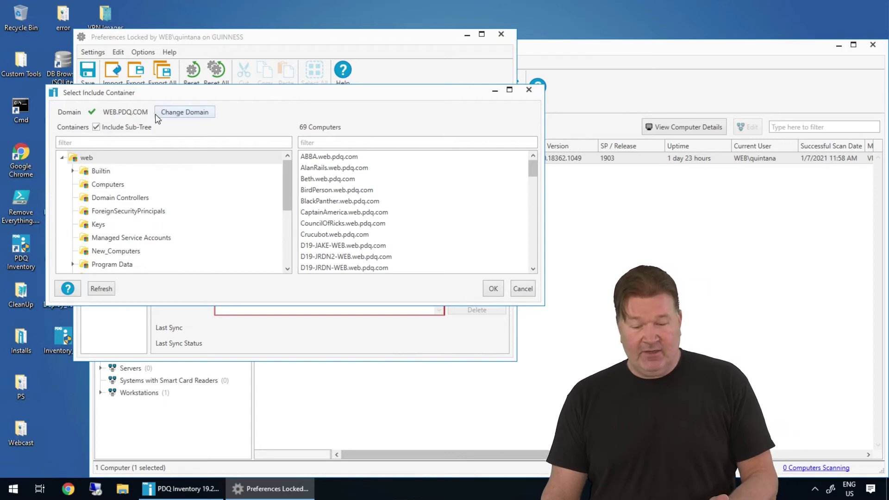
pyautogui.click(84, 159)
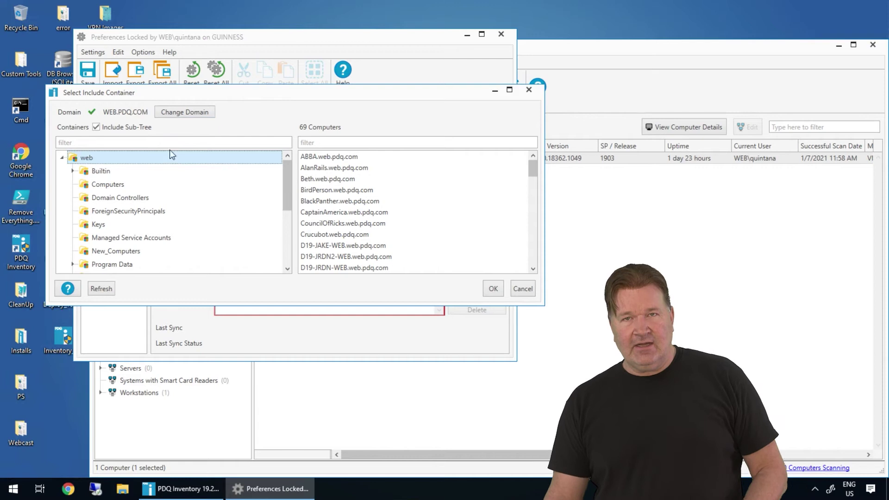
pyautogui.click(493, 289)
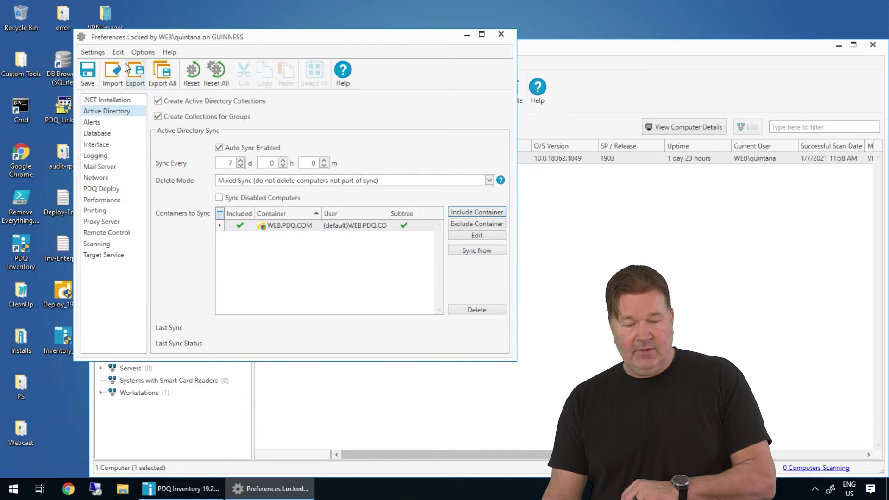
pyautogui.click(88, 73)
pyautogui.click(451, 249)
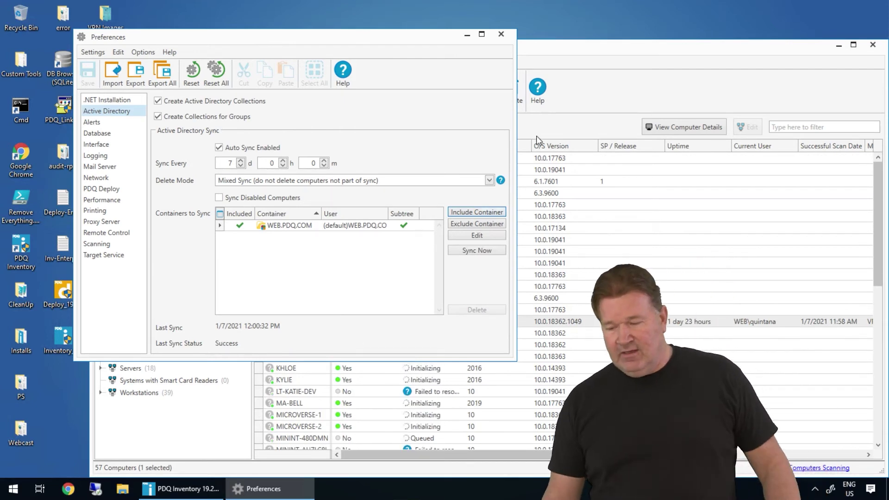
# - Close Preferences, widen the Scan Status column, and select CAPTAINAMERICA to follow the scans
pyautogui.click(501, 36)
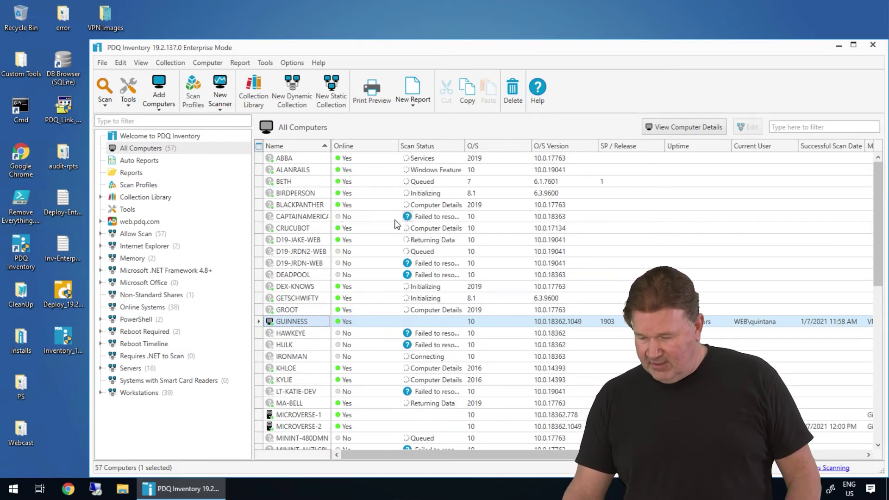
pyautogui.moveTo(465, 145); pyautogui.dragTo(512, 145)
pyautogui.click(430, 218)
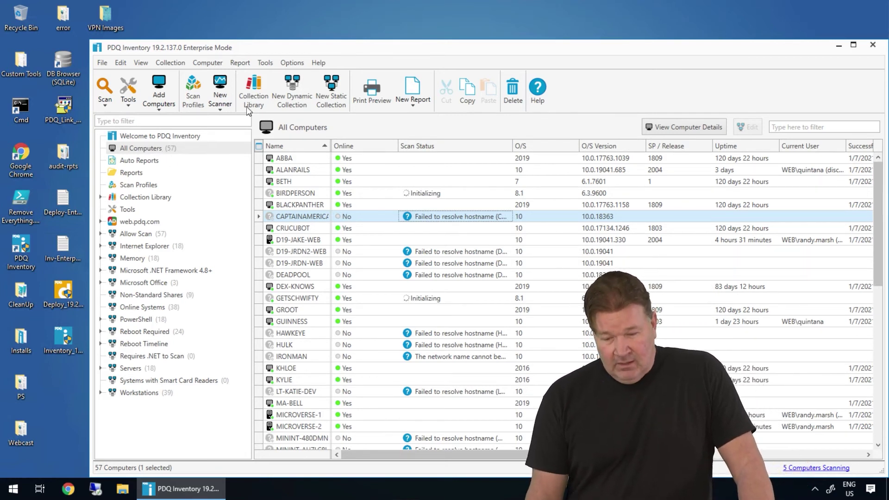
# - Start a new basic report, then close it and discard it unsaved
pyautogui.click(239, 63)
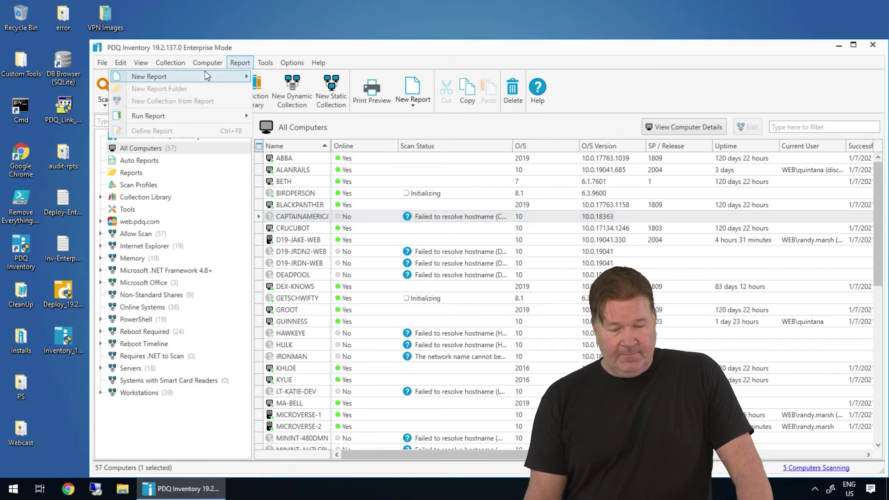
pyautogui.moveTo(220, 72)
pyautogui.click(289, 79)
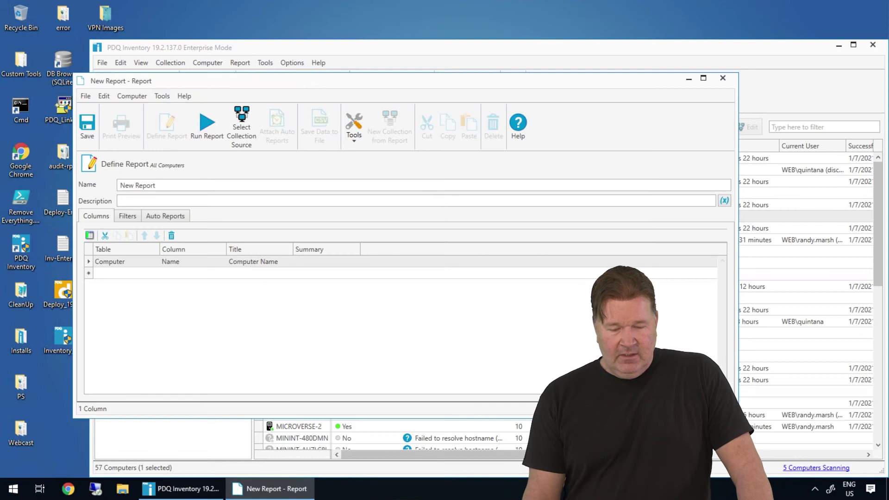
pyautogui.click(723, 78)
pyautogui.click(435, 272)
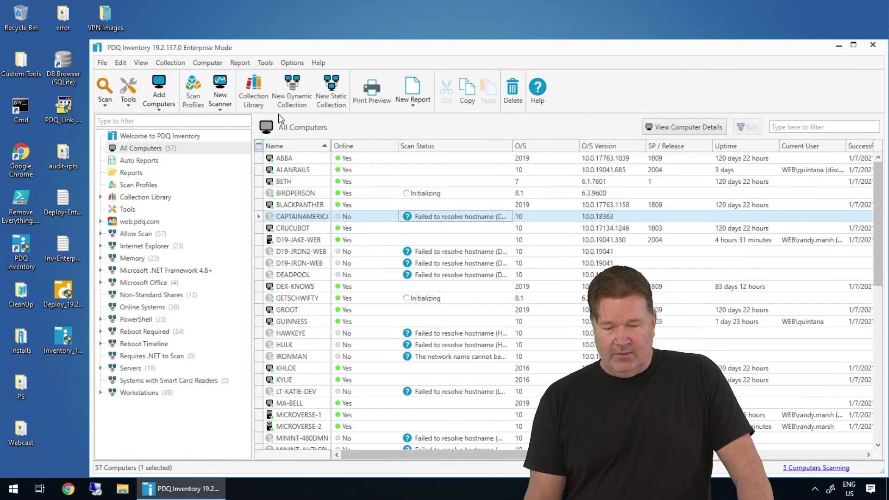
# - Run the Applications report against All Computers and widen the Name column
pyautogui.click(239, 63)
pyautogui.moveTo(237, 119)
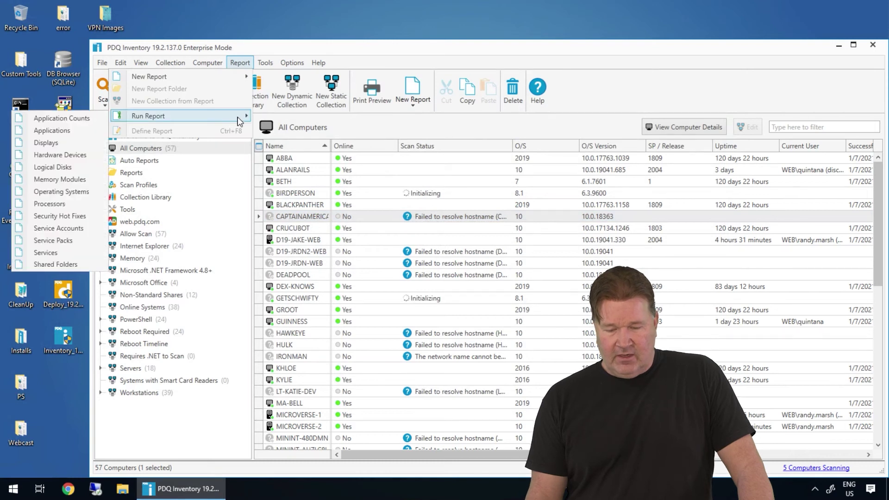
pyautogui.click(53, 130)
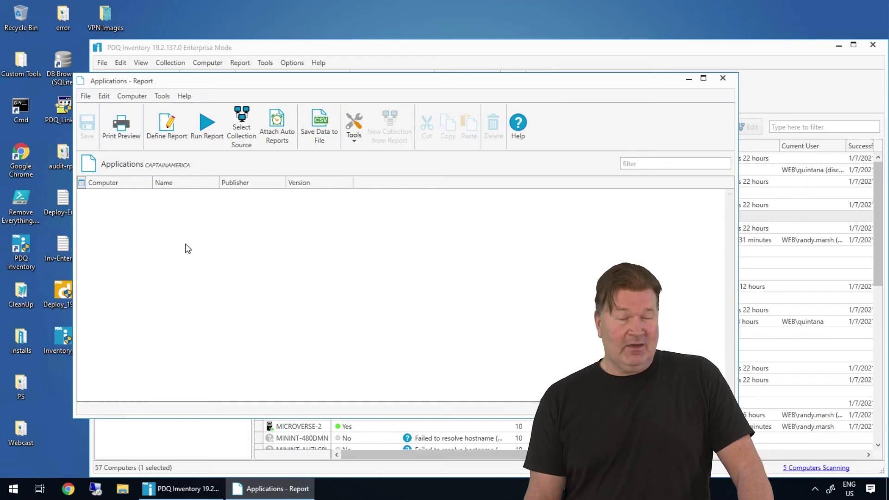
pyautogui.click(242, 123)
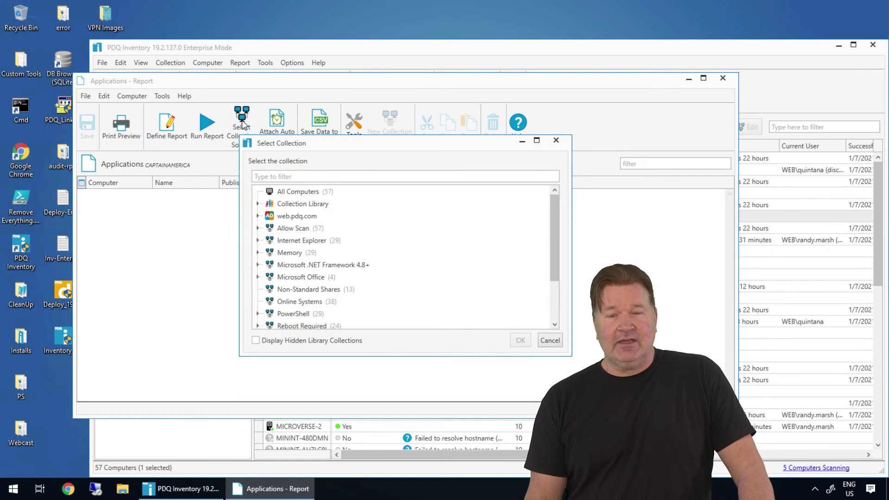
pyautogui.click(293, 194)
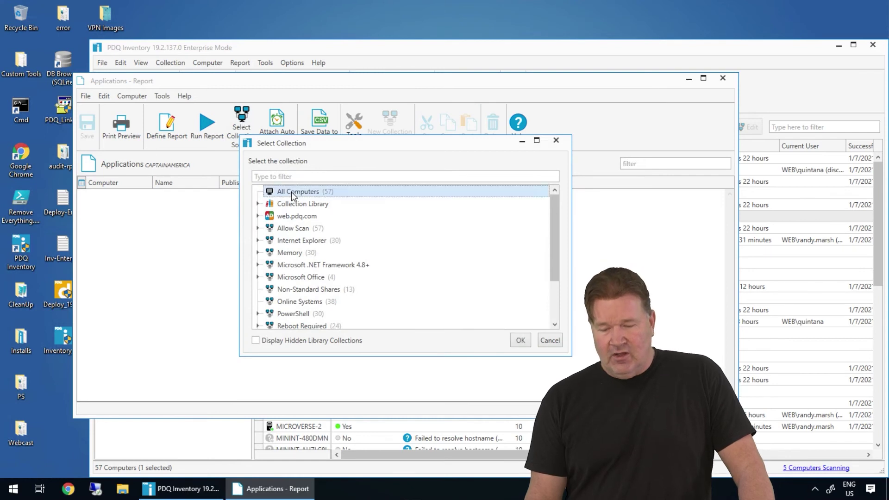
pyautogui.click(521, 341)
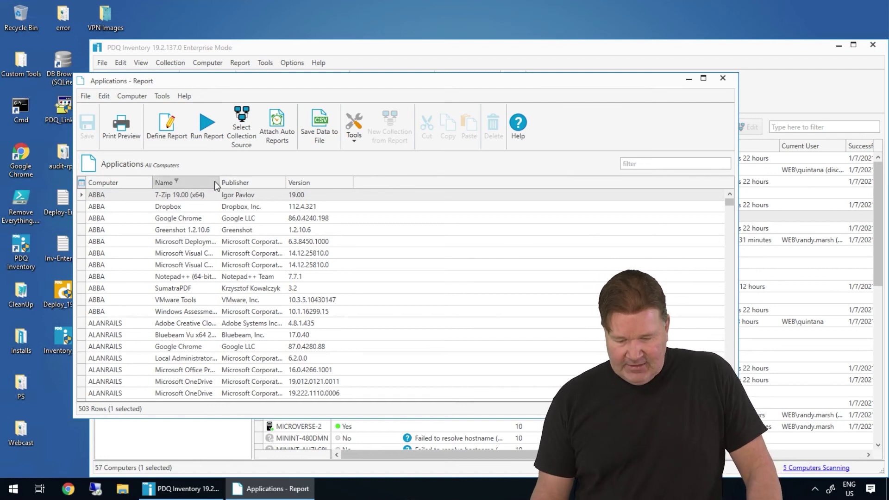
pyautogui.moveTo(219, 183); pyautogui.dragTo(303, 184)
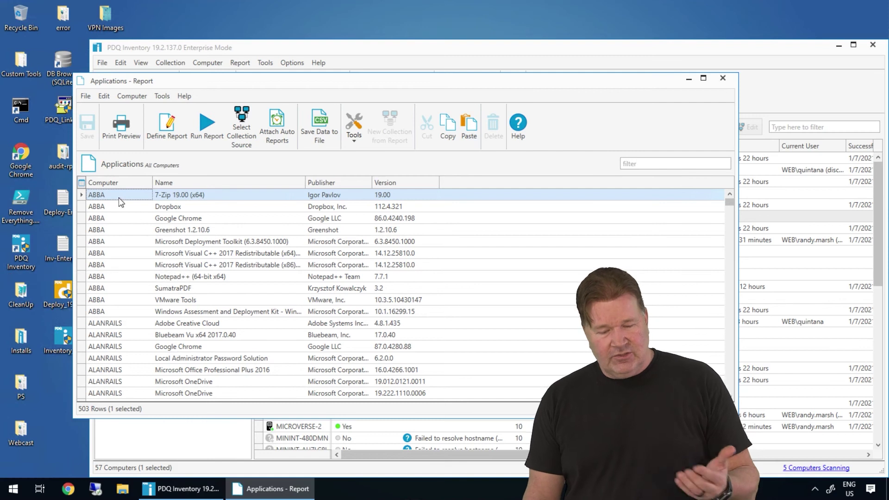
# - Group the report by Name and expand the 7-Zip and Autodesk Revit MEP Metric Content groups
pyautogui.rightClick(214, 182)
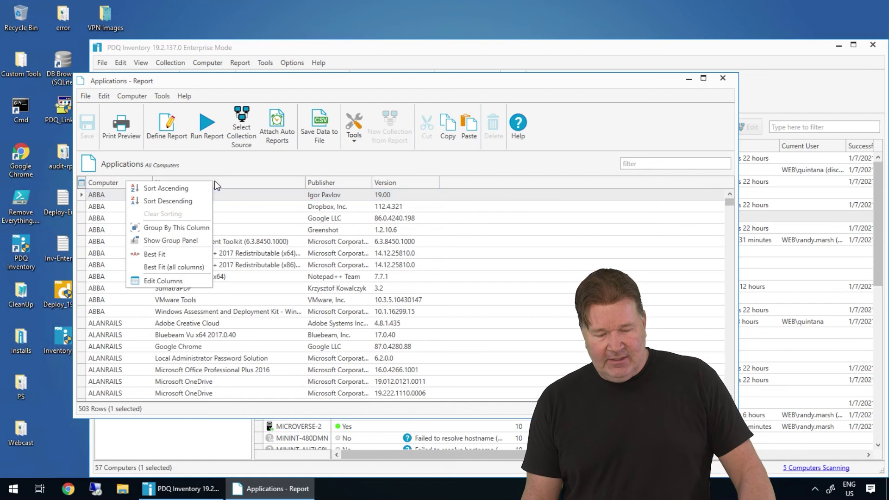
pyautogui.click(186, 226)
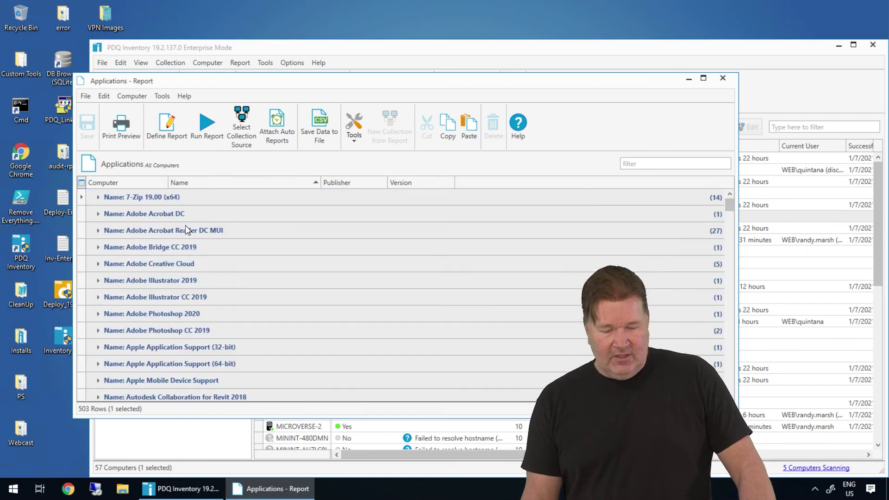
pyautogui.click(104, 199)
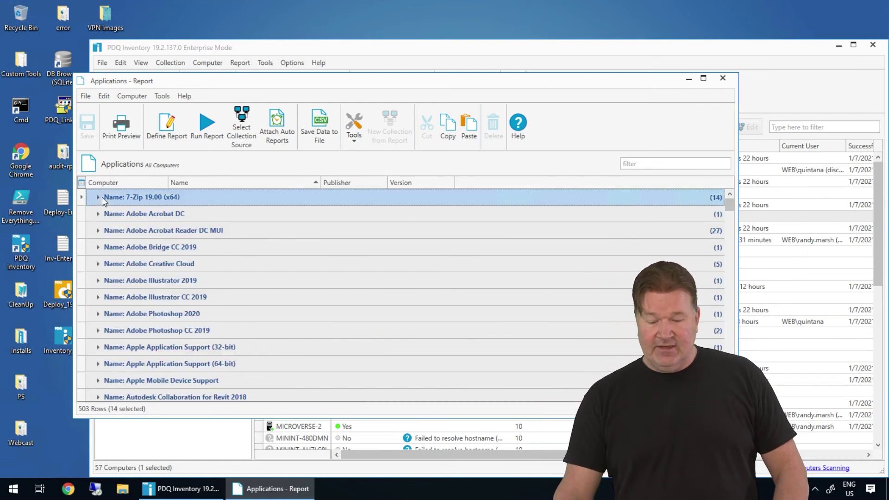
pyautogui.click(98, 198)
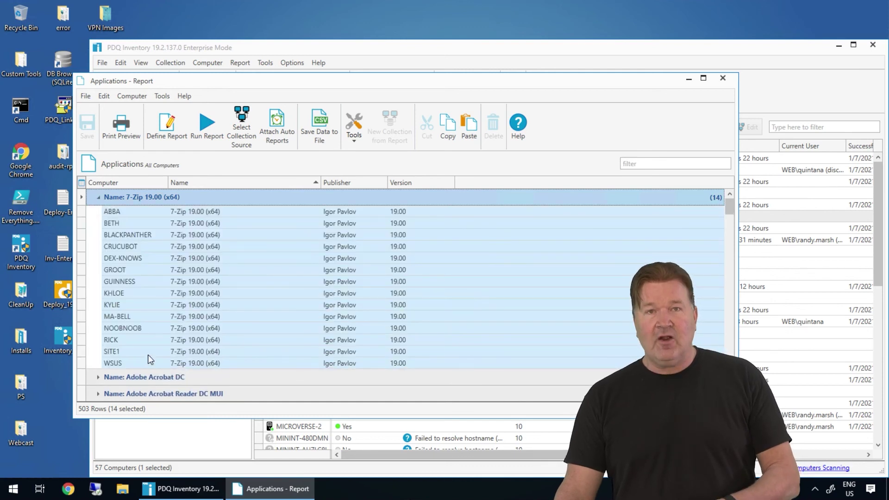
pyautogui.scroll(-10, 246, 302)
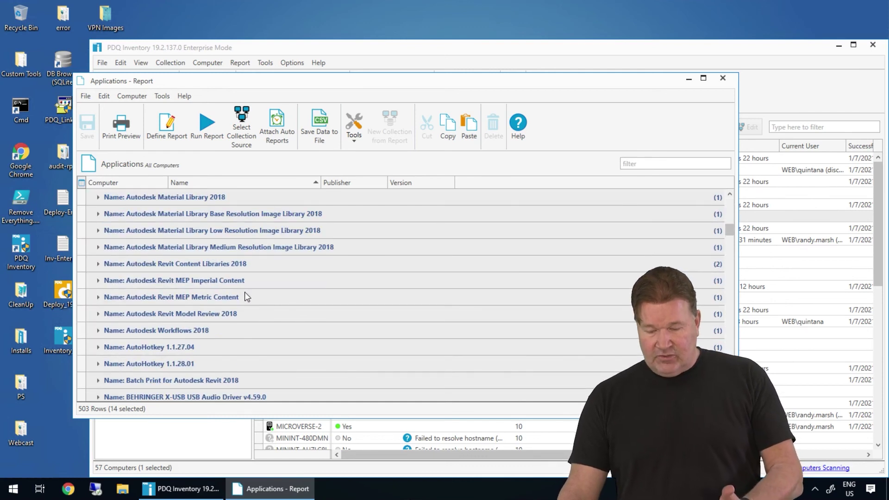
pyautogui.click(99, 297)
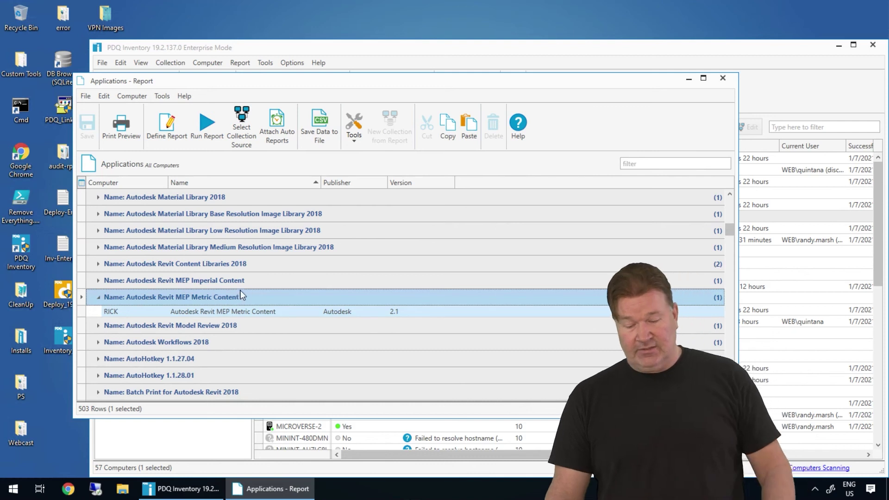
pyautogui.scroll(-2, 240, 297)
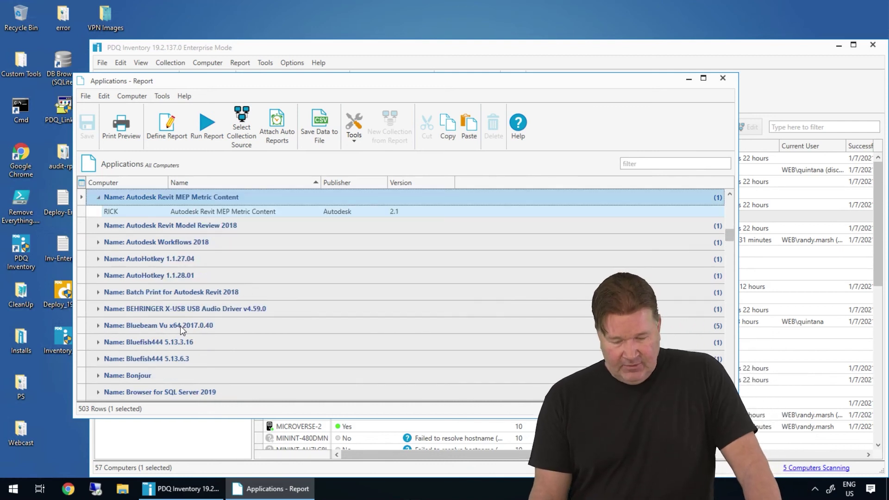
pyautogui.scroll(-4, 179, 326)
# - Filter the report by 'epic' and expand the Epic Pen v3.7.14.0 group
pyautogui.click(675, 163)
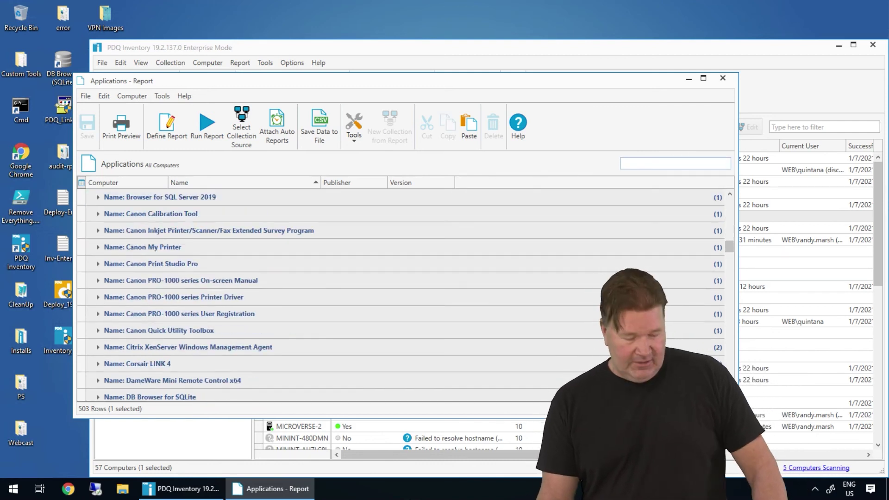
pyautogui.write('epic')
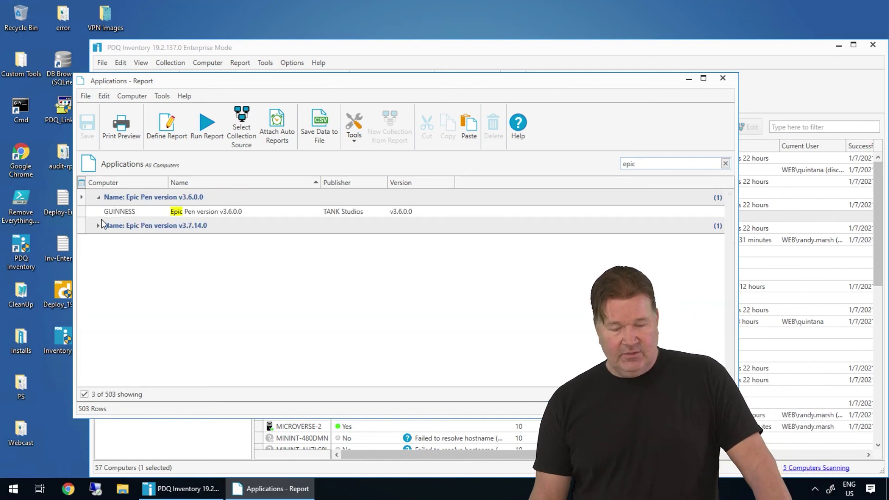
pyautogui.click(100, 225)
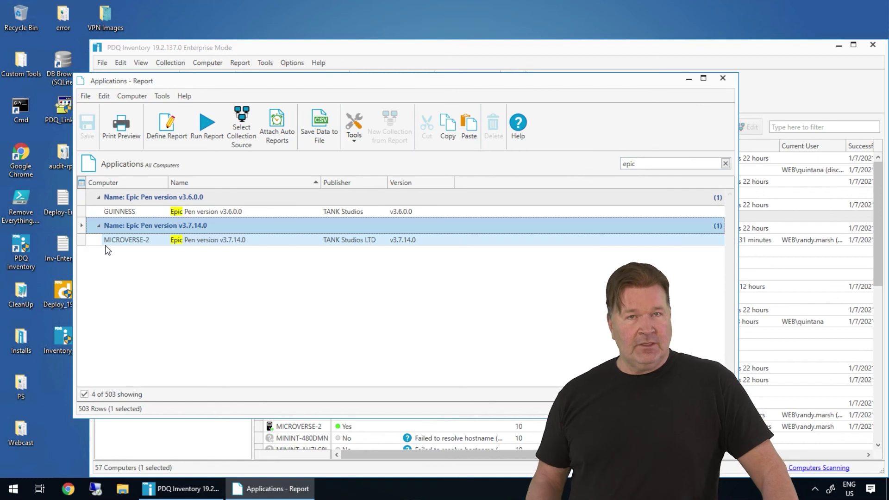